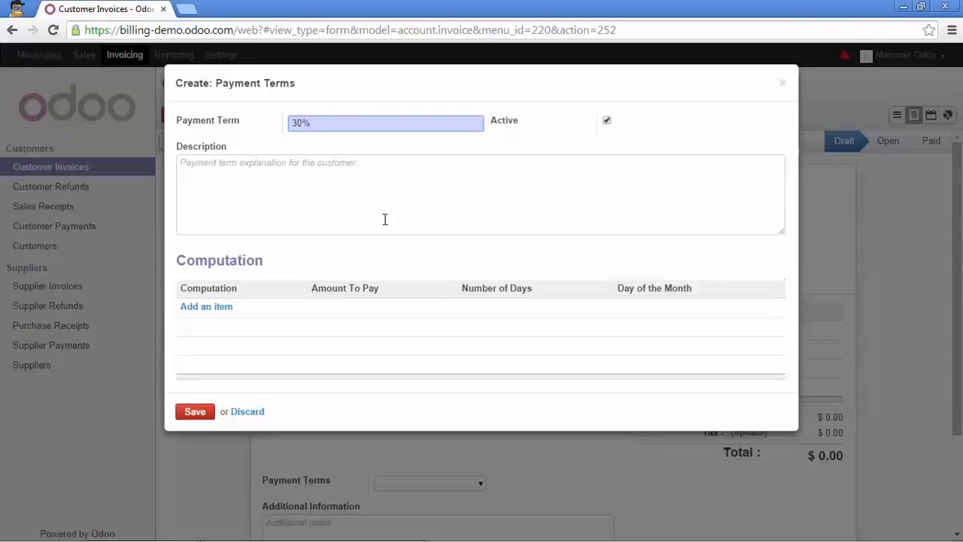
# Complete the payment term name as '30% in advance, balance 30 days end of the month'
pyautogui.write('n advance, balance 30 days end of ')
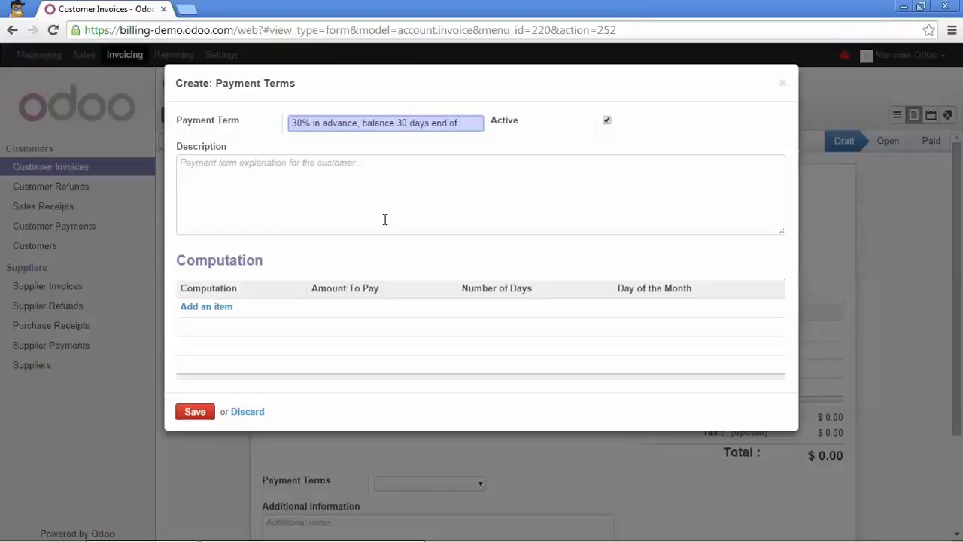
pyautogui.write('the month')
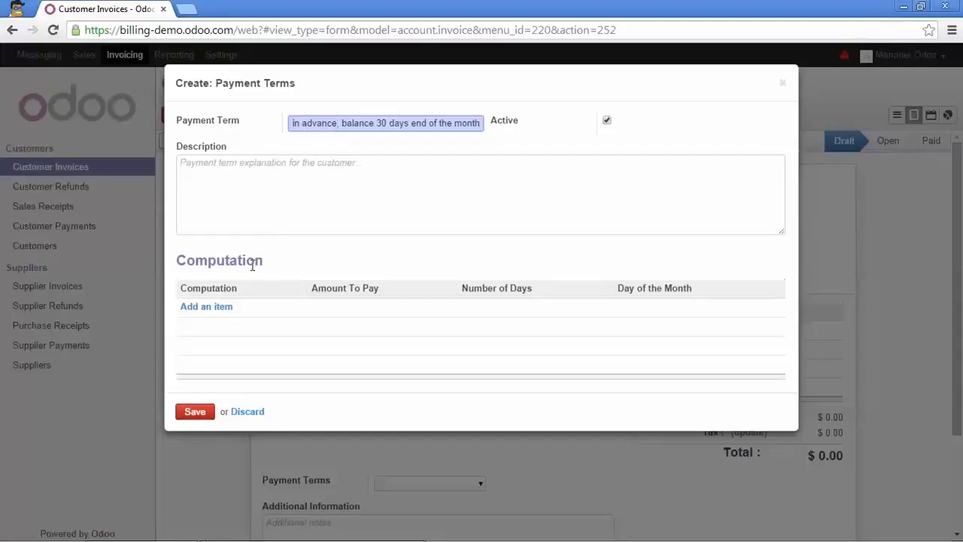
# Add a Percent term line paying 0.30 after 0 days, then save and start another line
pyautogui.click(223, 307)
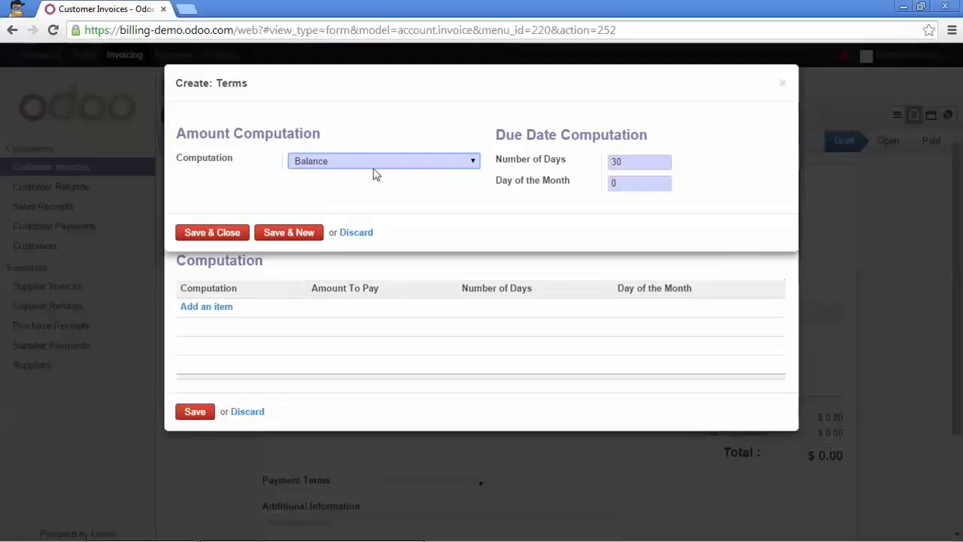
pyautogui.click(473, 162)
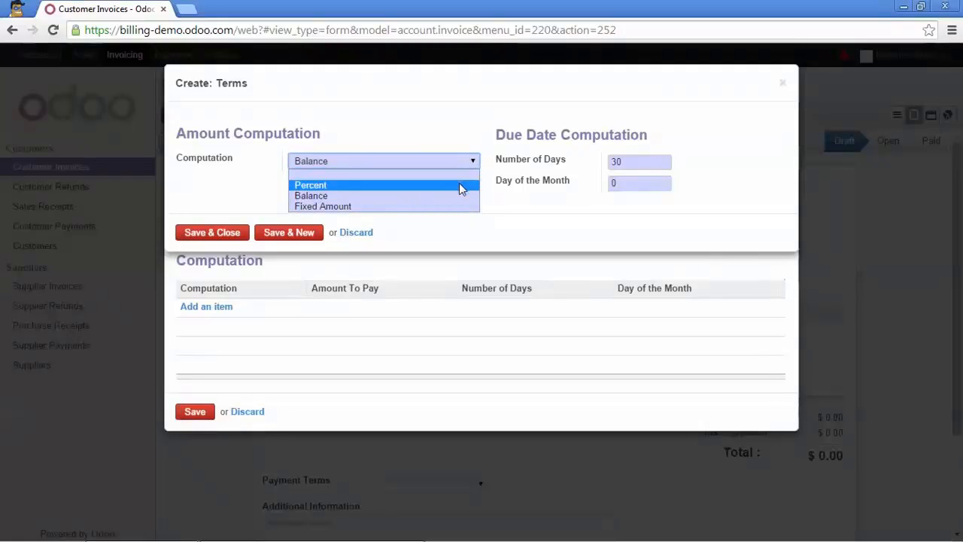
pyautogui.click(461, 189)
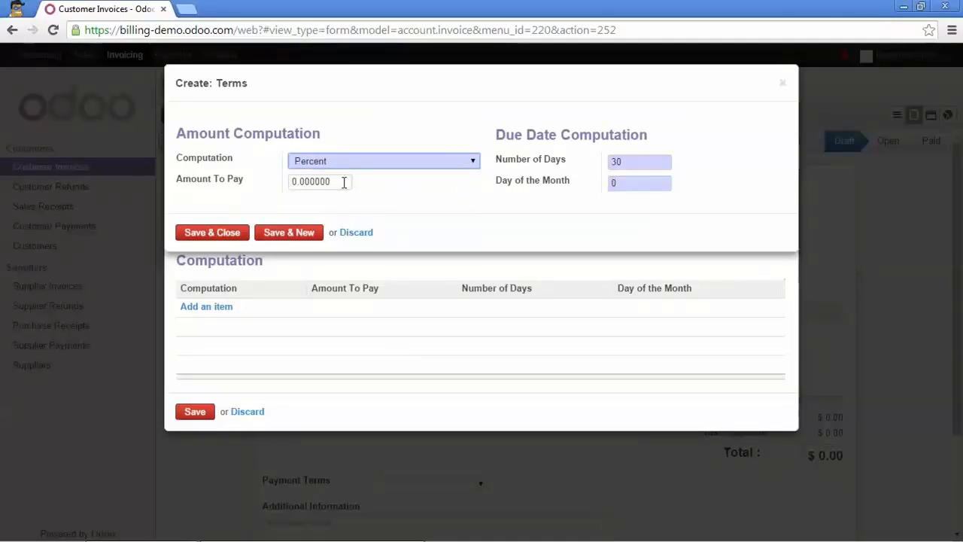
pyautogui.moveTo(344, 183); pyautogui.dragTo(301, 188)
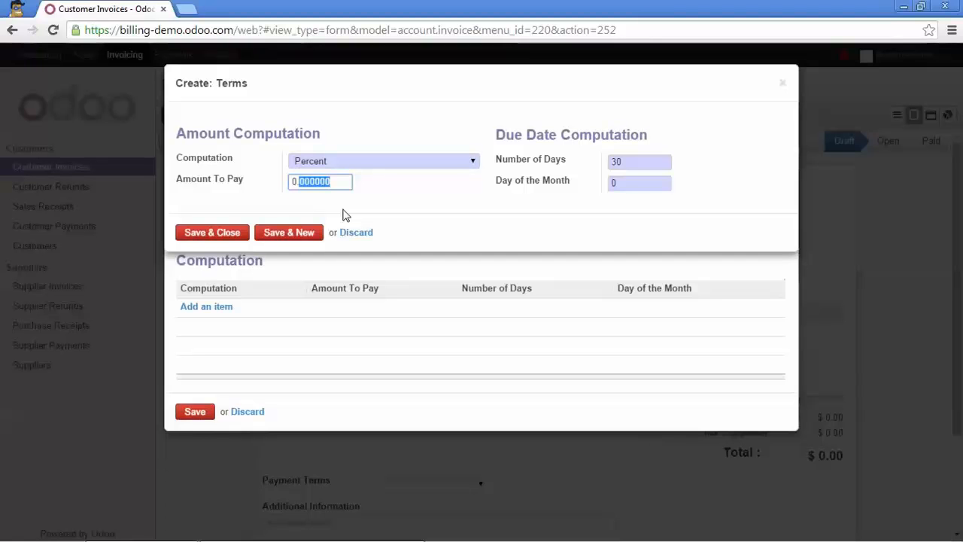
pyautogui.write('30')
pyautogui.doubleClick(627, 163)
pyautogui.moveTo(553, 163)
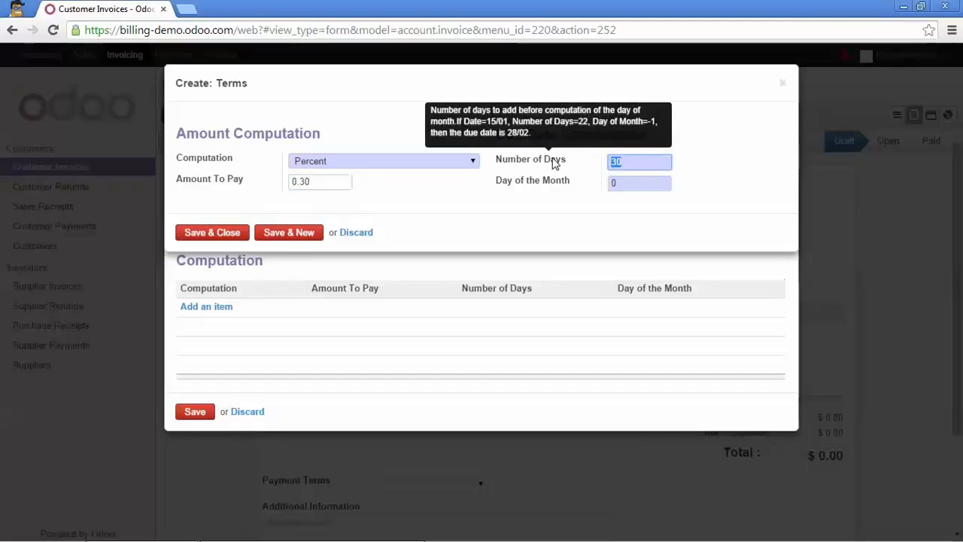
pyautogui.write('0')
pyautogui.click(476, 194)
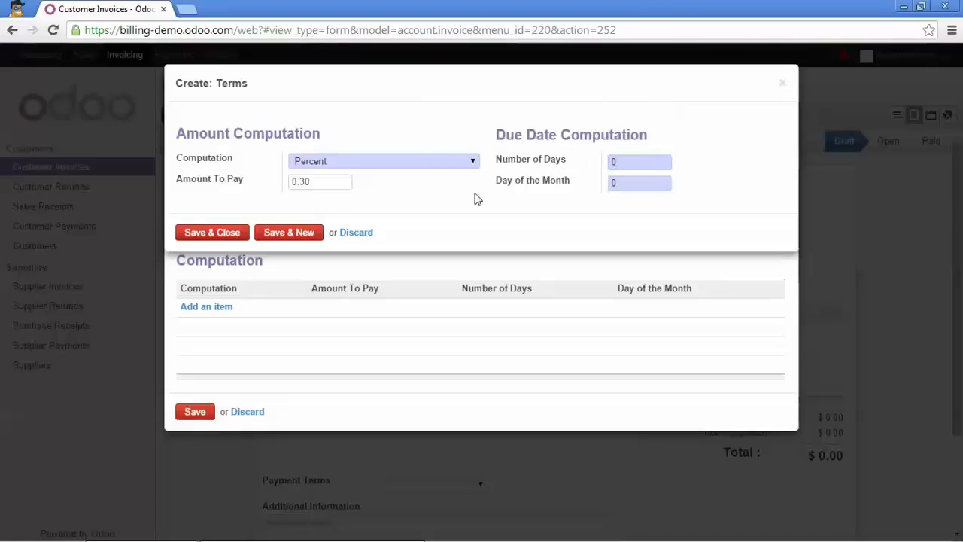
pyautogui.click(300, 238)
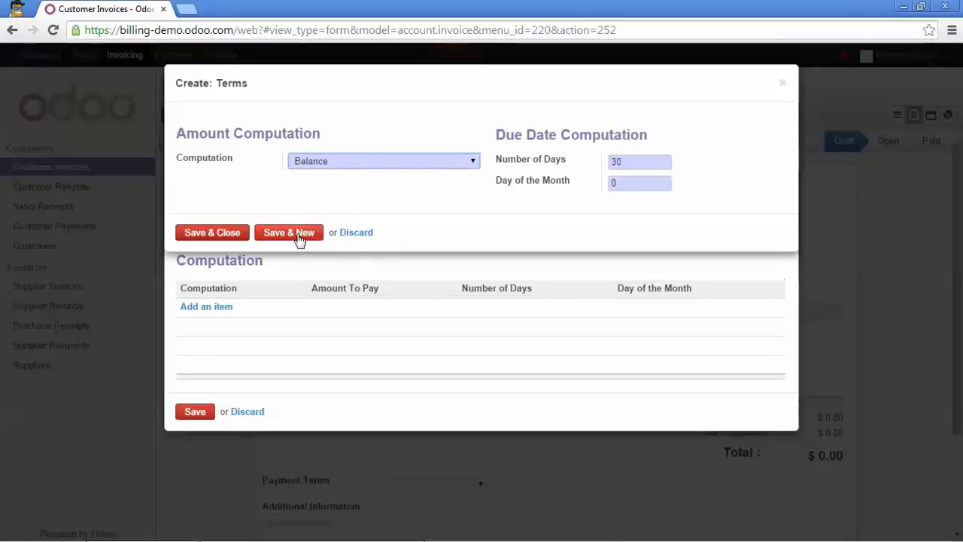
# Save a Balance line due after 30 days with day of the month -1
pyautogui.click(475, 164)
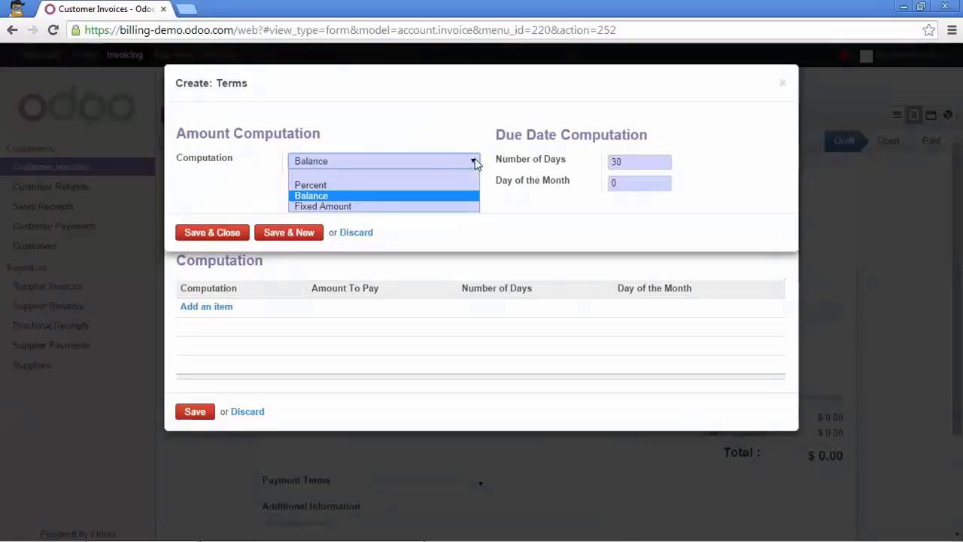
pyautogui.click(310, 195)
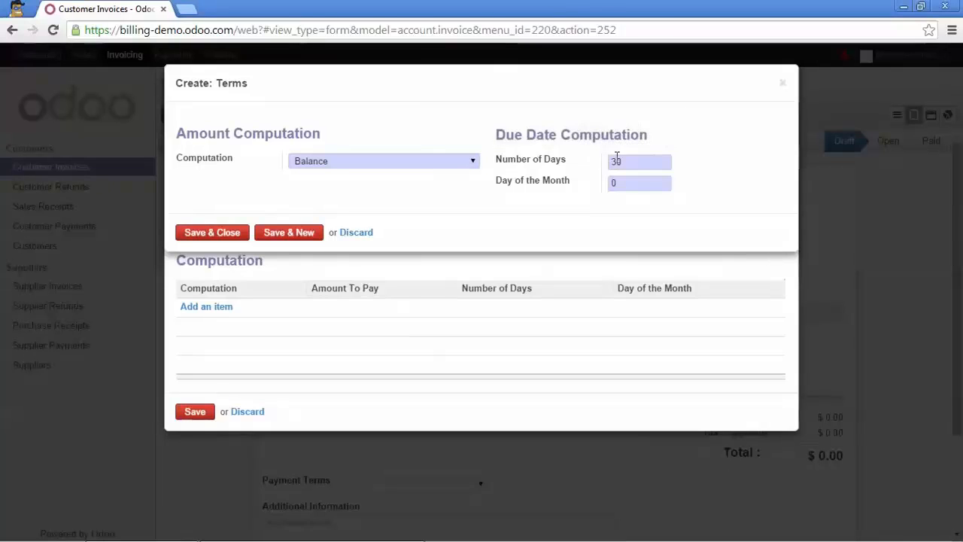
pyautogui.moveTo(621, 160); pyautogui.dragTo(613, 161)
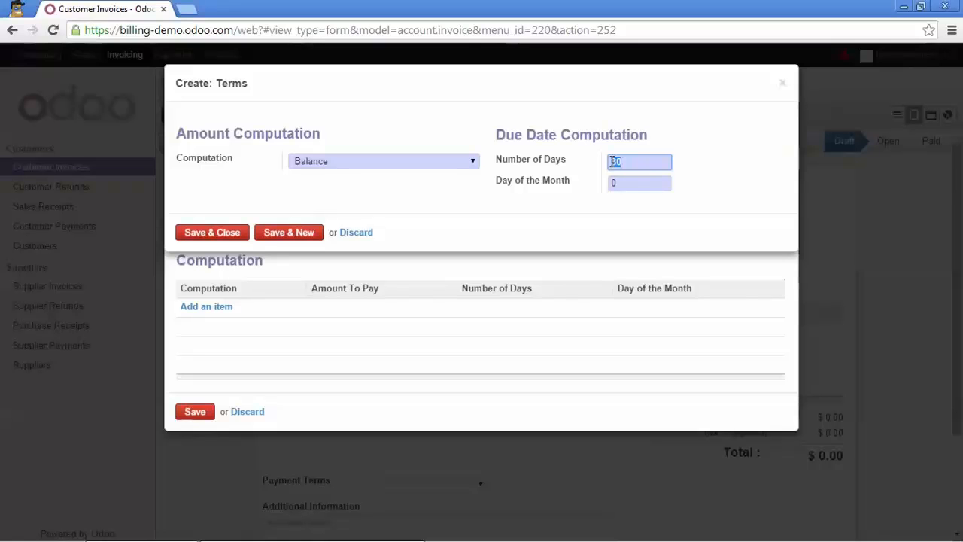
pyautogui.click(630, 181)
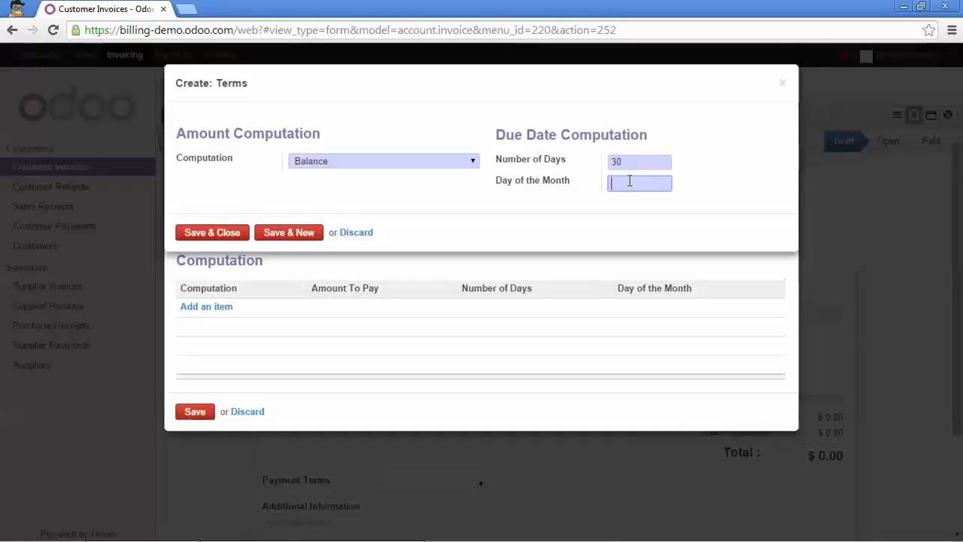
pyautogui.write('-1')
pyautogui.moveTo(555, 183)
pyautogui.click(233, 234)
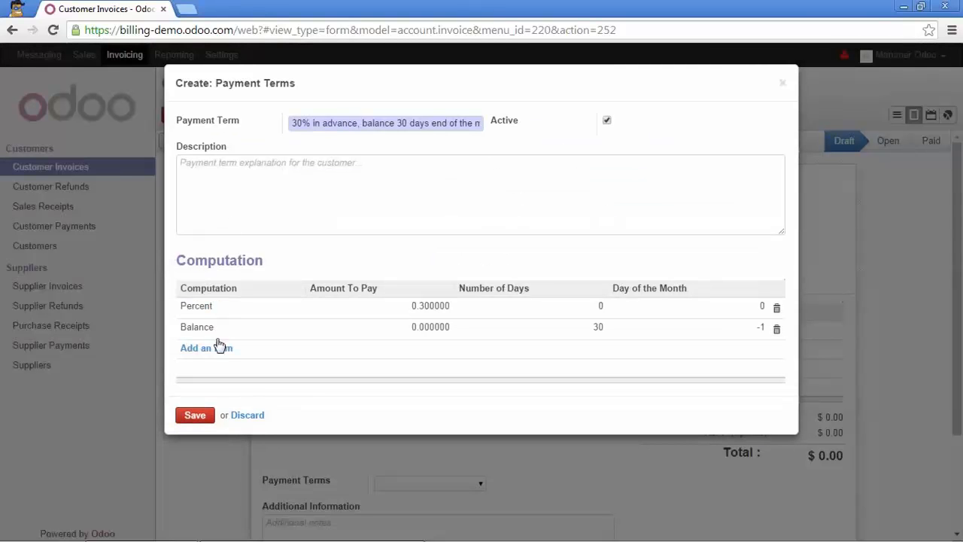
# Save the payment term, then create a draft invoice for Axelor with Point of Sale Unlimited Assistance
pyautogui.click(197, 416)
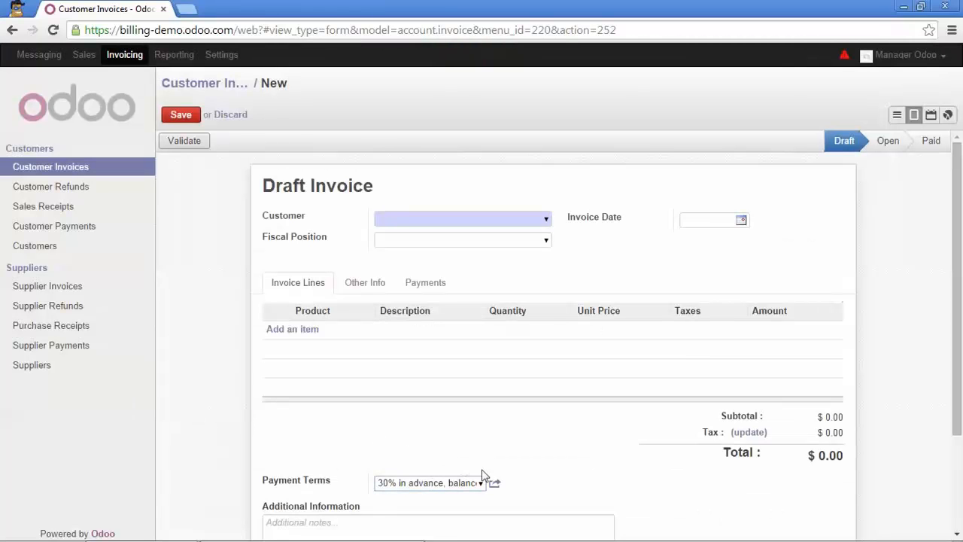
pyautogui.click(545, 219)
pyautogui.click(457, 236)
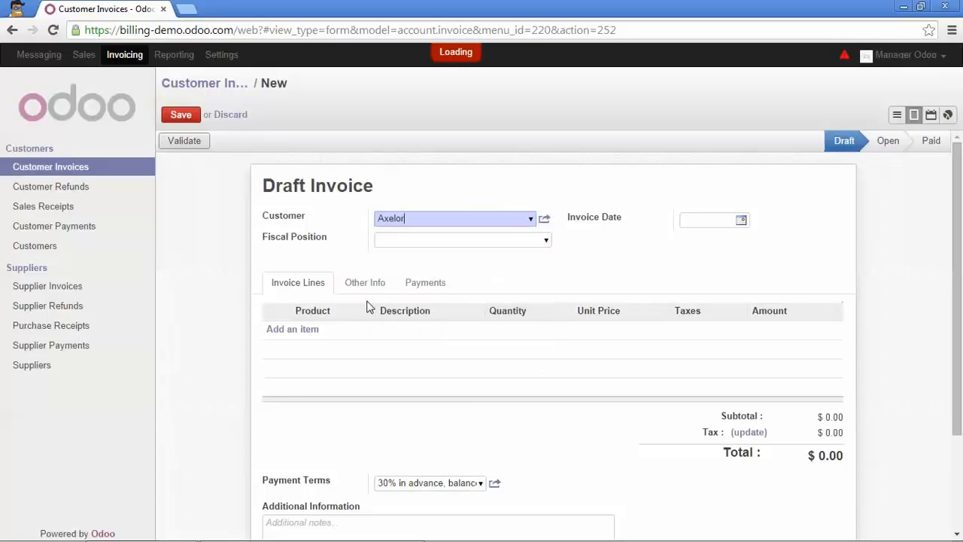
pyautogui.click(311, 331)
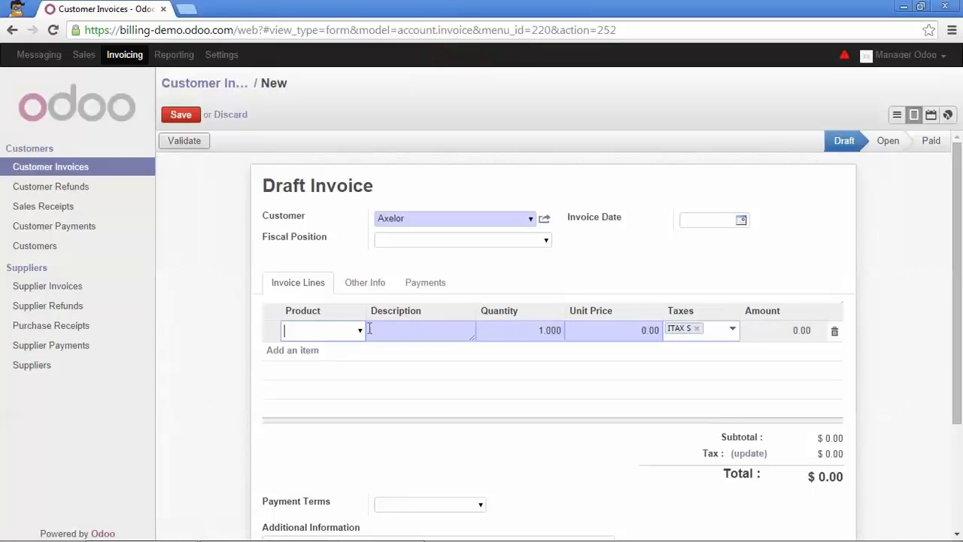
pyautogui.click(350, 334)
pyautogui.click(343, 359)
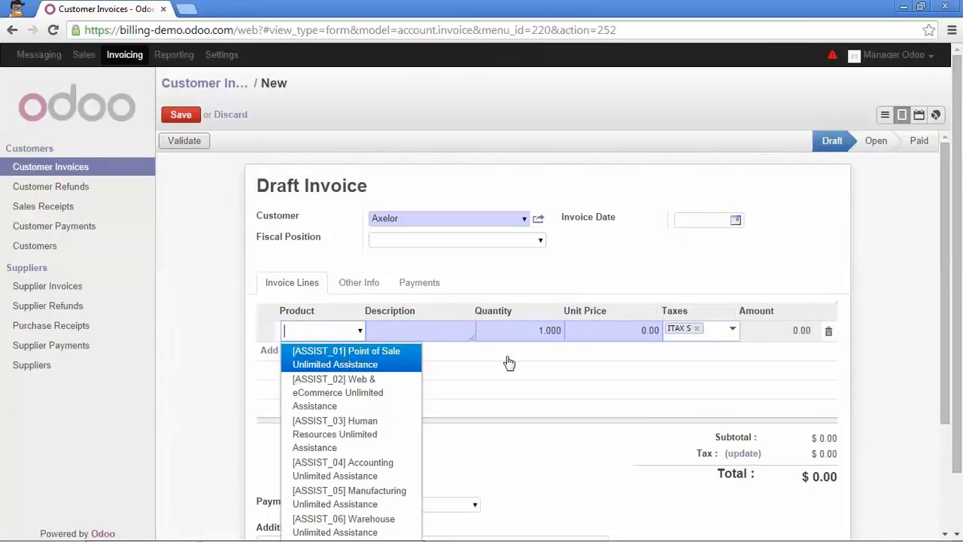
pyautogui.click(181, 115)
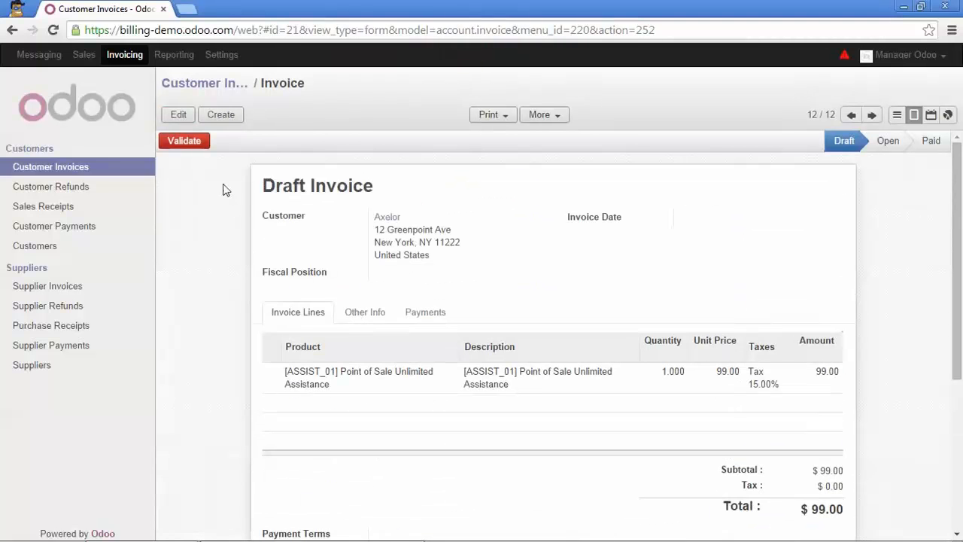
# Set the draft invoice's Payment Terms to '30% in advance, balance 30 days end of the month' and save
pyautogui.click(178, 115)
pyautogui.scroll(-3, 419, 346)
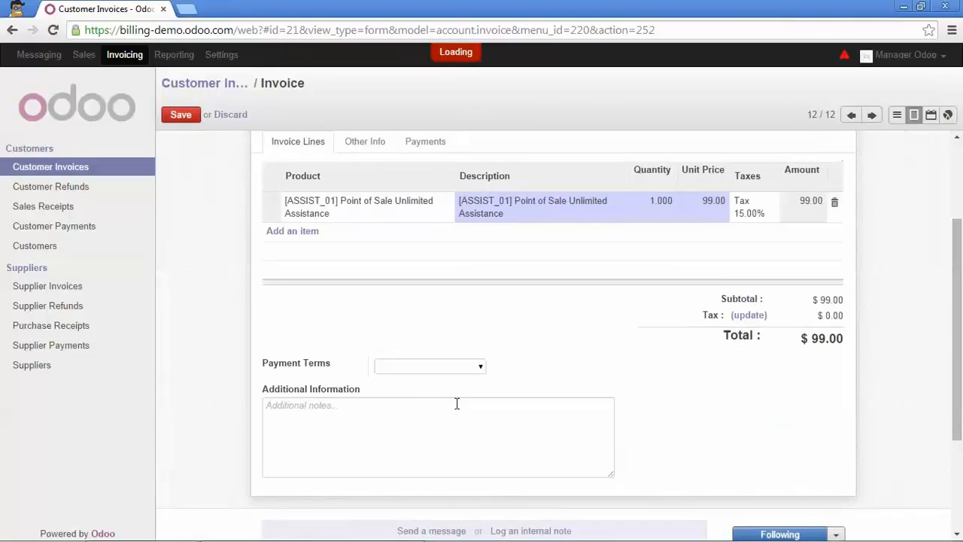
pyautogui.click(479, 368)
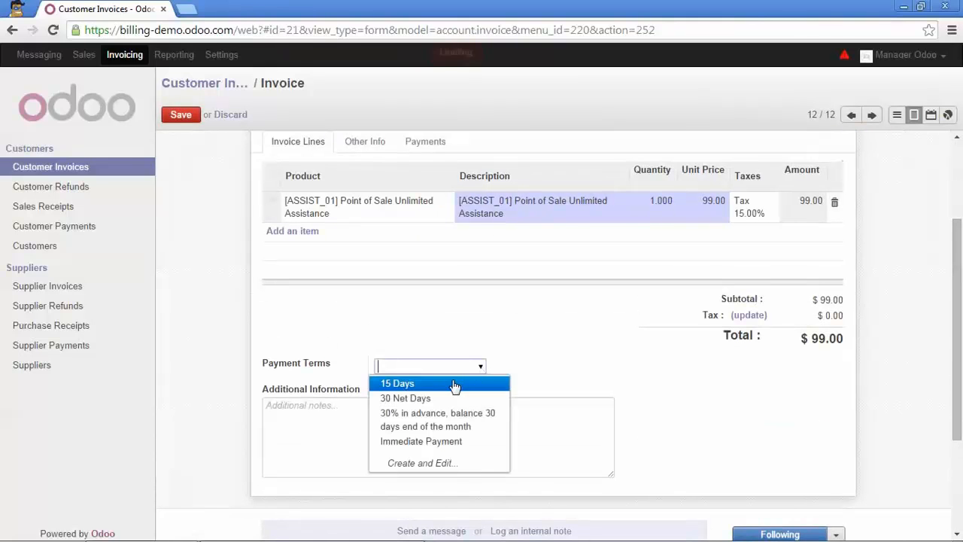
pyautogui.click(456, 428)
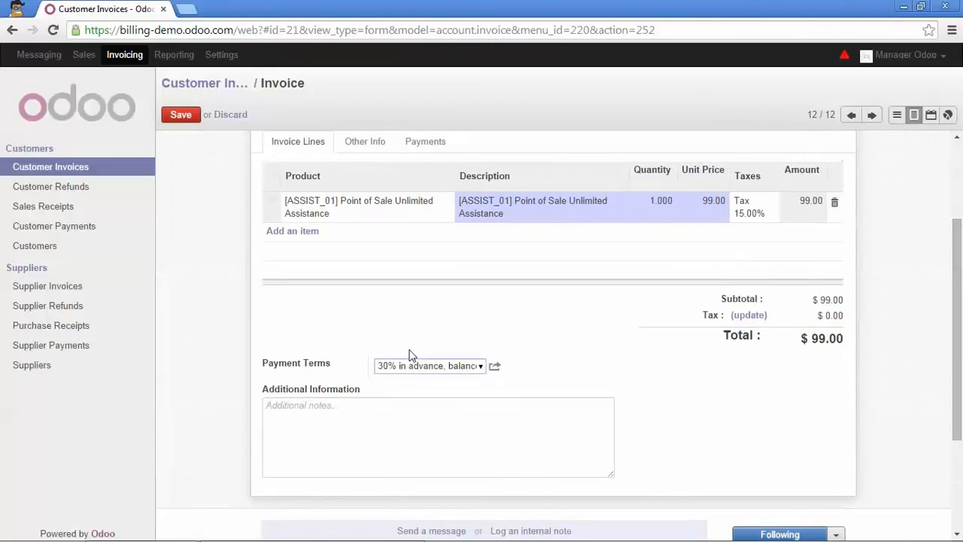
pyautogui.scroll(3, 400, 334)
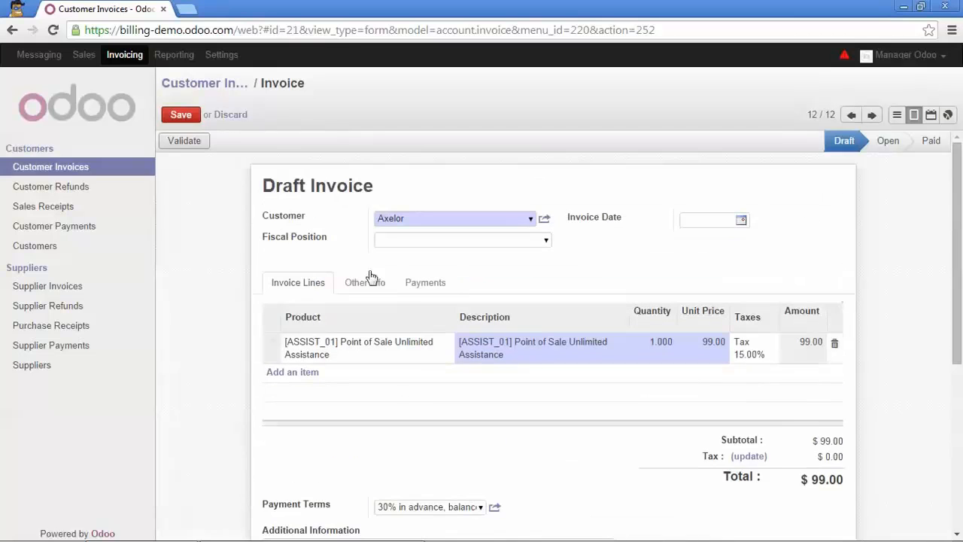
pyautogui.click(186, 117)
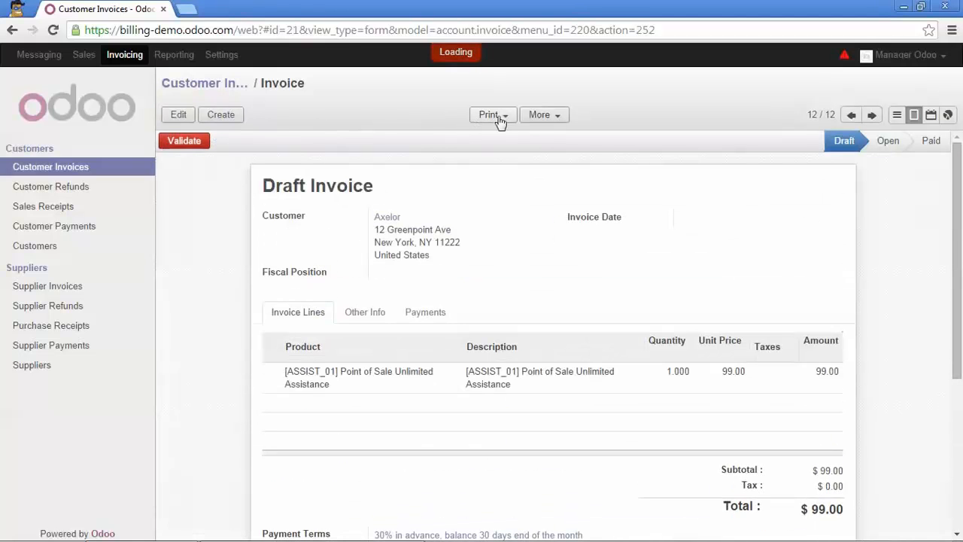
pyautogui.click(499, 119)
# Print the invoice to account.report_invoice.pdf, check its 30% advance term, and close the PDF
pyautogui.click(496, 135)
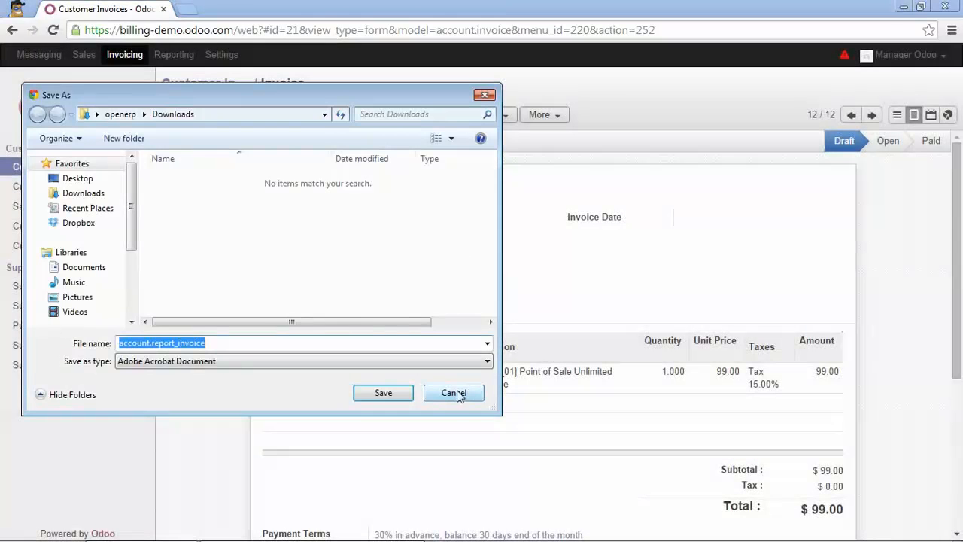
pyautogui.click(407, 395)
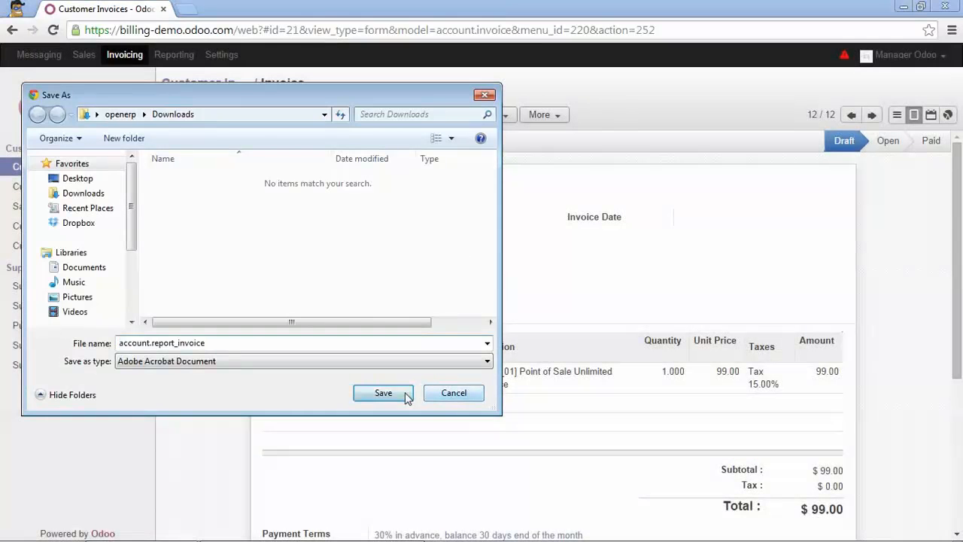
pyautogui.click(98, 528)
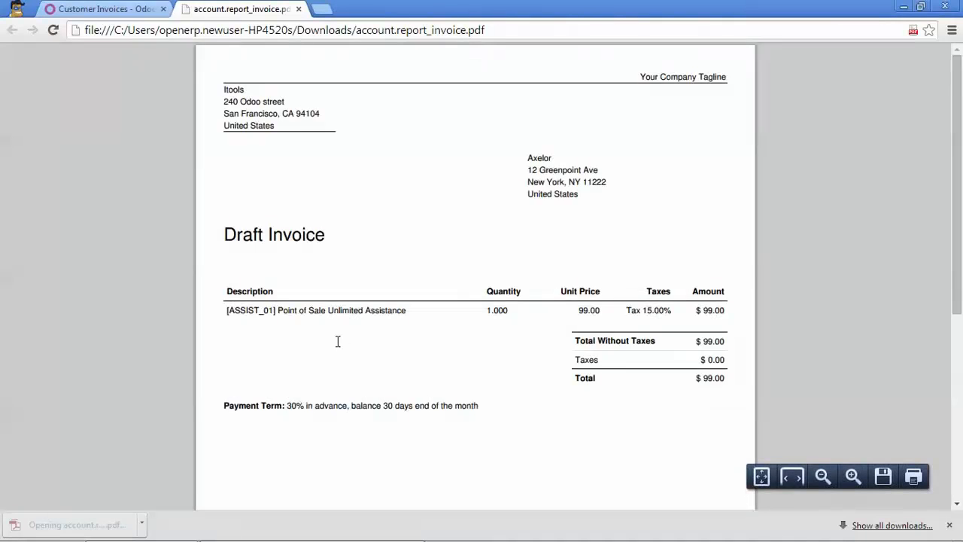
pyautogui.scroll(-1, 339, 341)
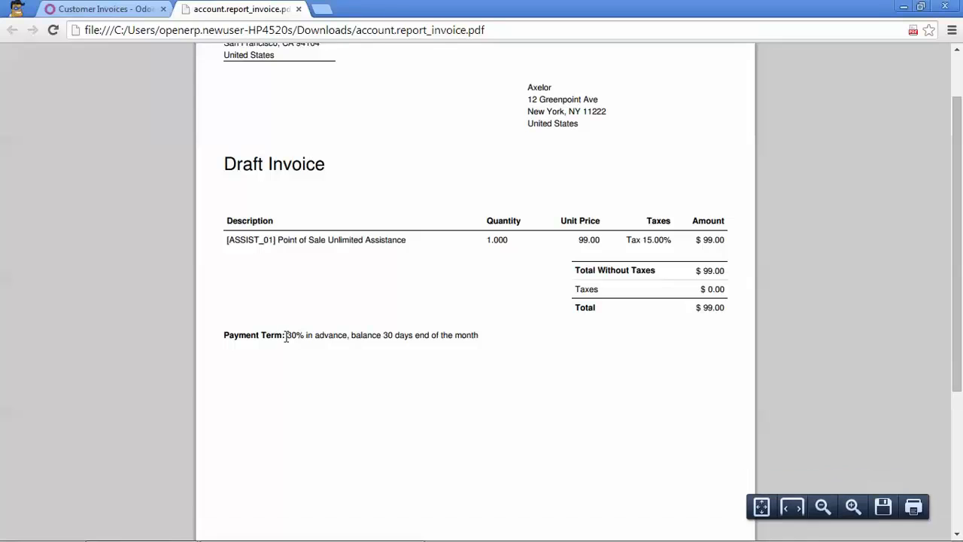
pyautogui.click(298, 9)
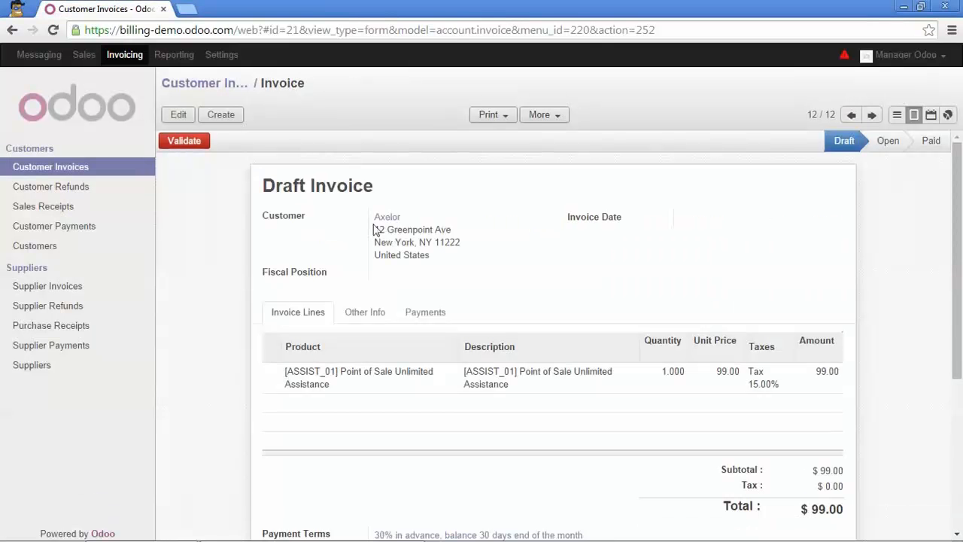
# On Axelor's Accounting tab, save the 30% in advance term as Customer Payment Term, then return to Customer Invoices
pyautogui.scroll(-2, 394, 445)
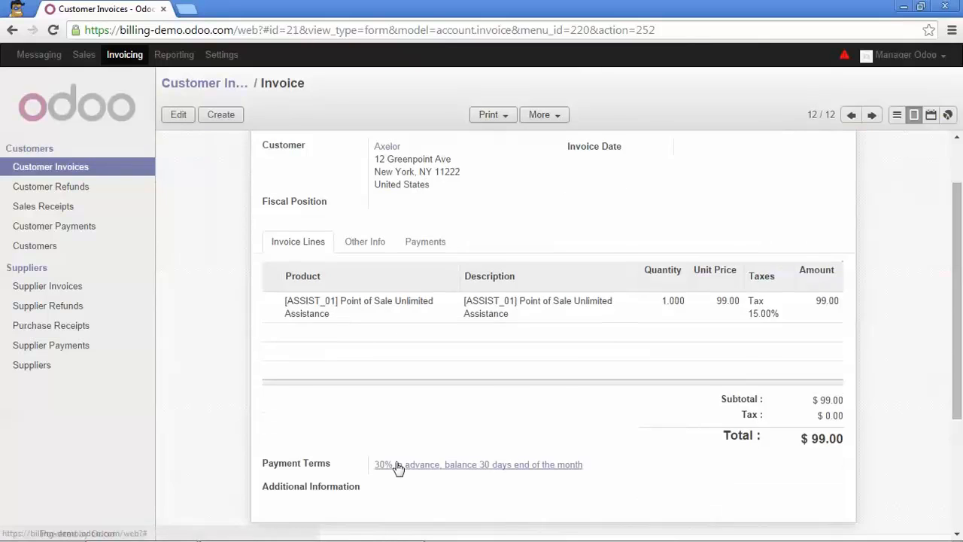
pyautogui.scroll(2, 384, 437)
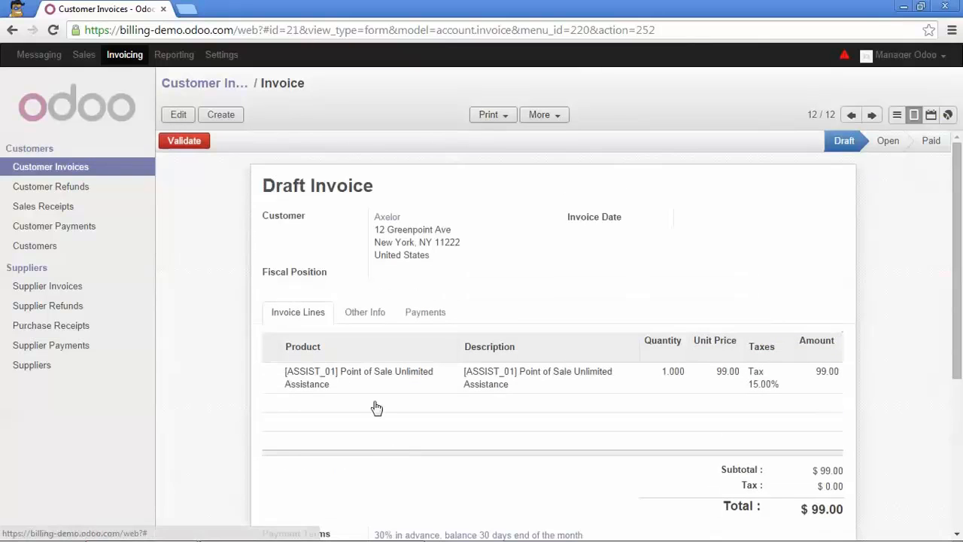
pyautogui.click(391, 218)
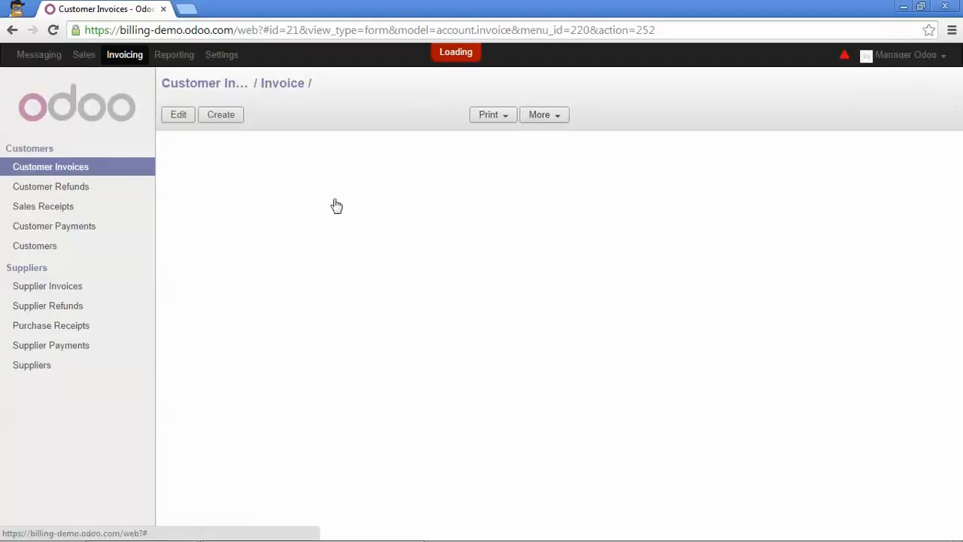
pyautogui.click(178, 116)
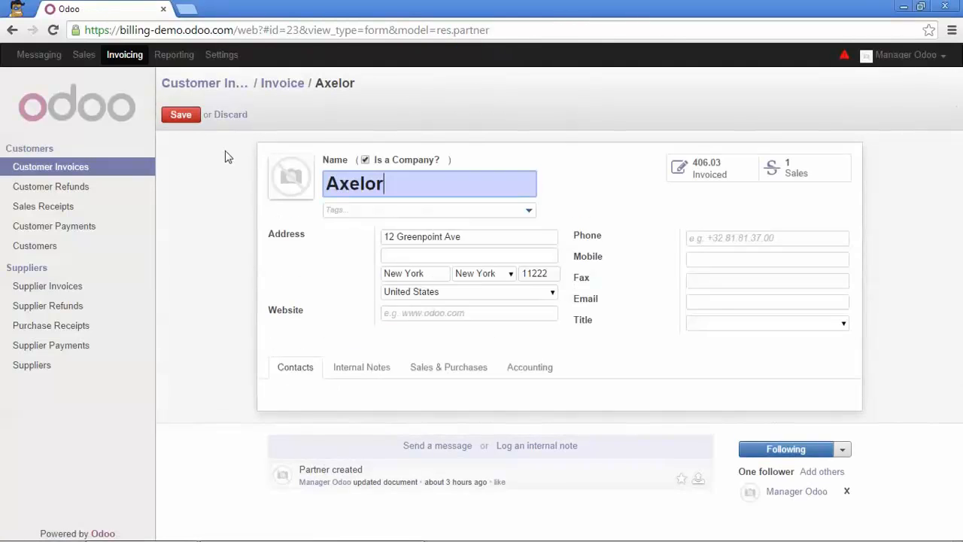
pyautogui.click(523, 367)
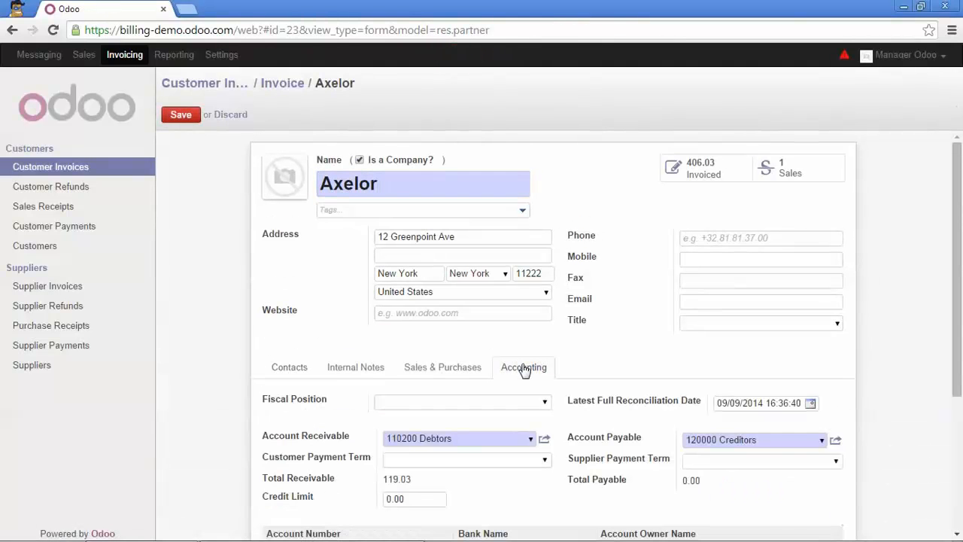
pyautogui.scroll(-1, 524, 369)
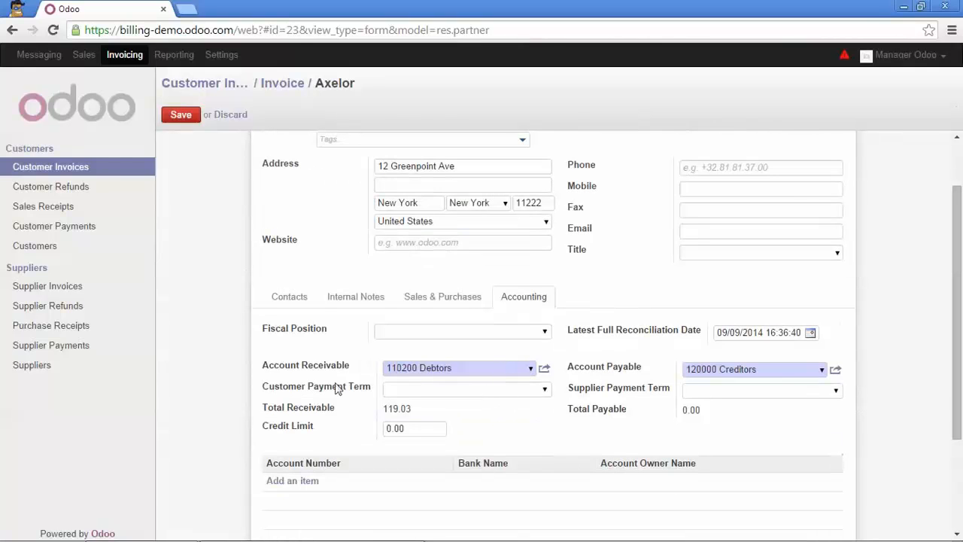
pyautogui.click(542, 390)
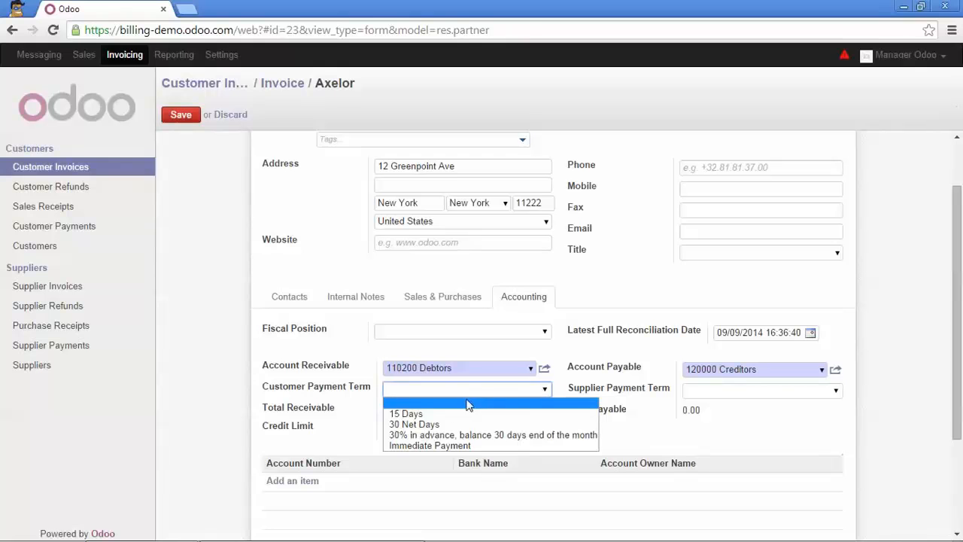
pyautogui.click(450, 436)
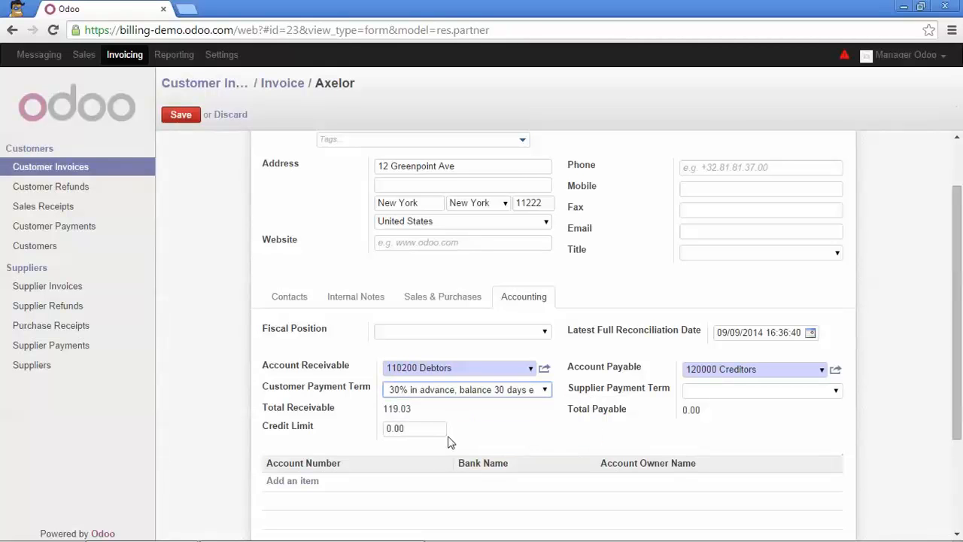
pyautogui.click(180, 116)
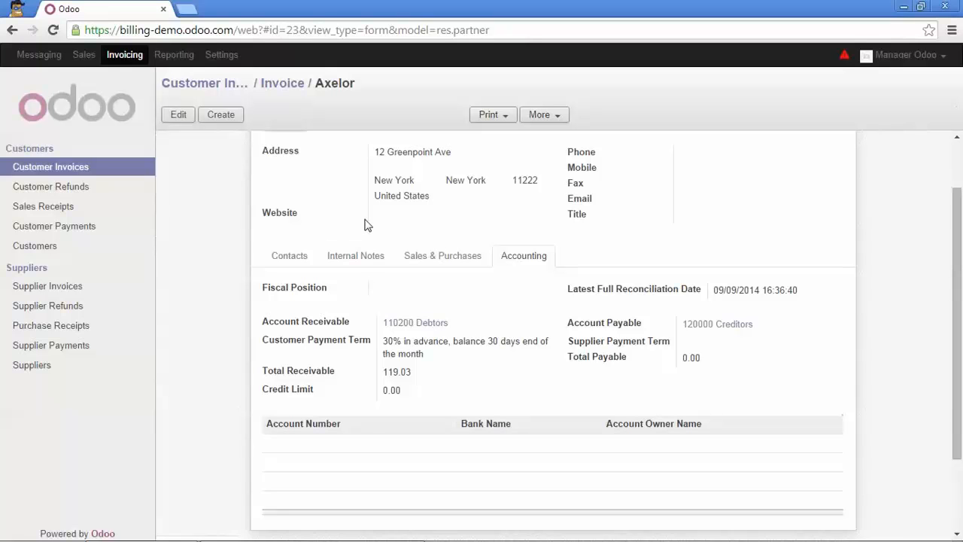
pyautogui.scroll(2, 348, 211)
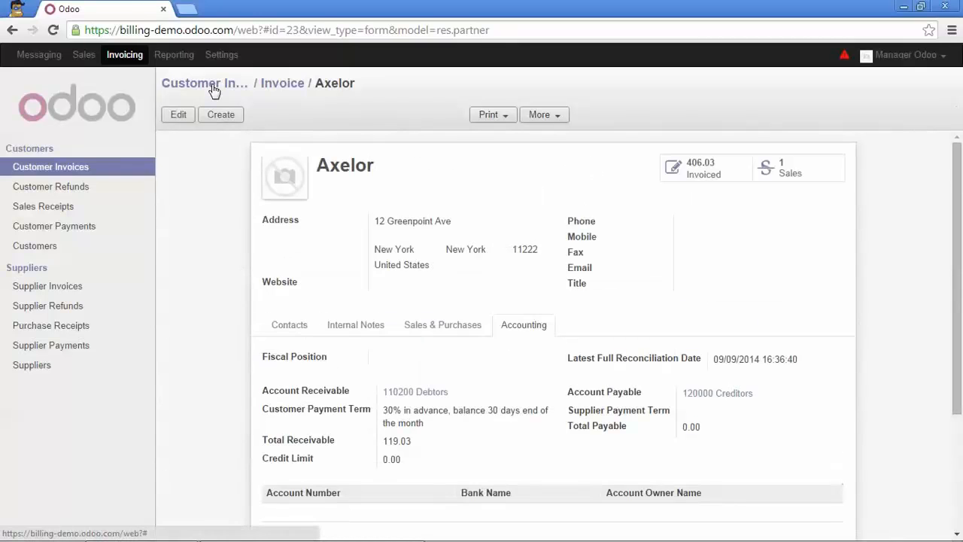
pyautogui.click(214, 86)
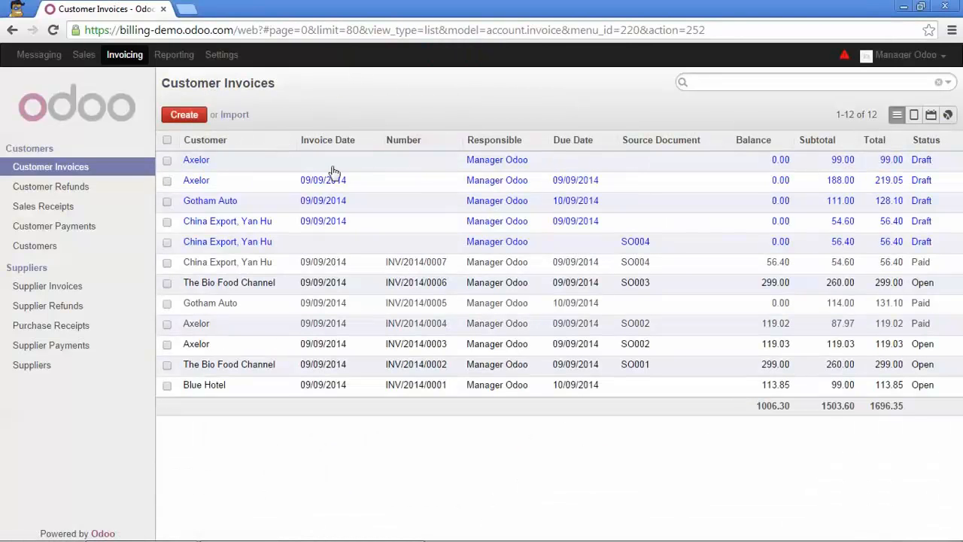